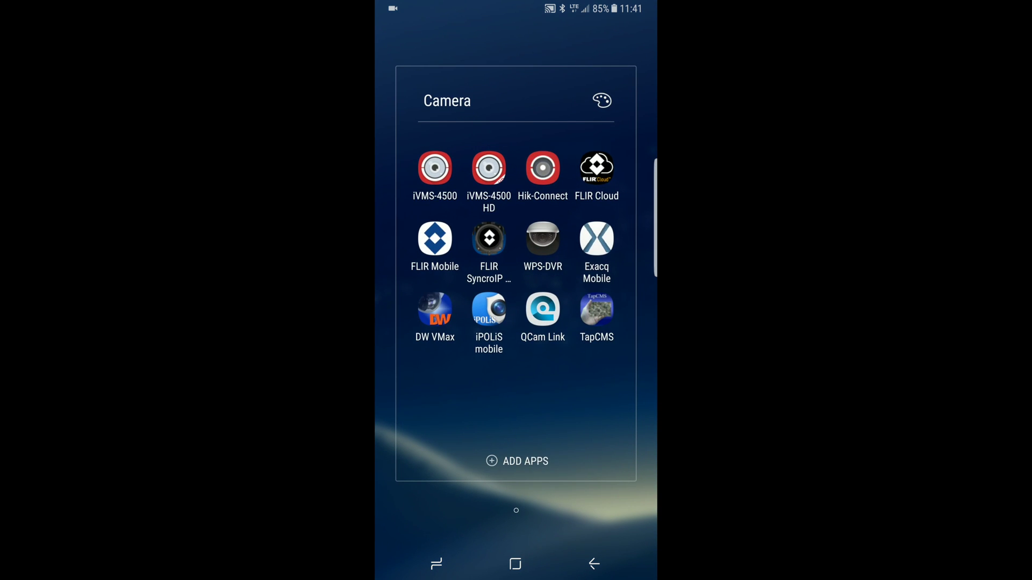
Launch Hik-Connect to reach the DS-9016HQHI-SH recorder's settings.
click(543, 168)
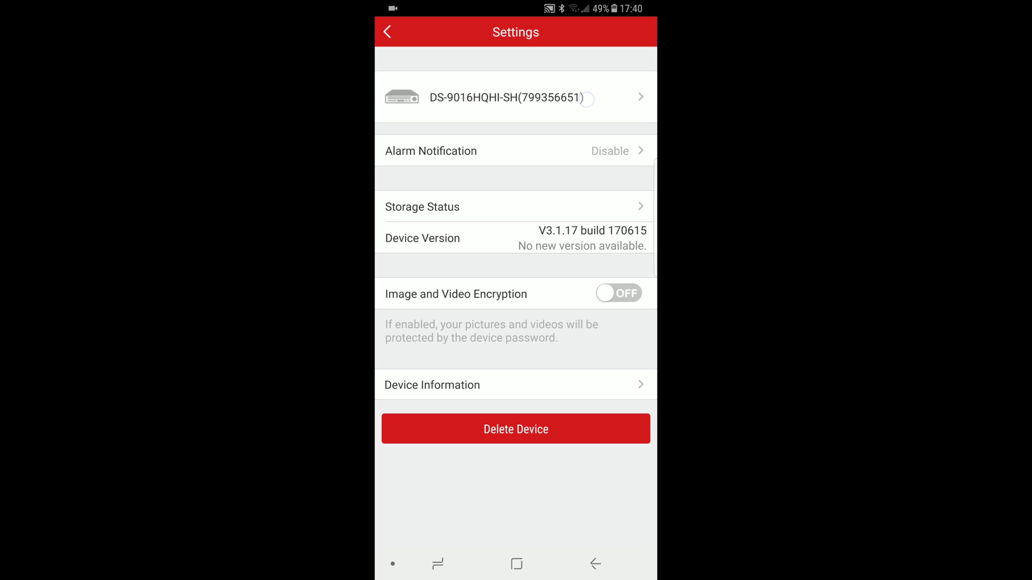
Open the recorder's Device Information and start editing its alias and camera names.
click(433, 384)
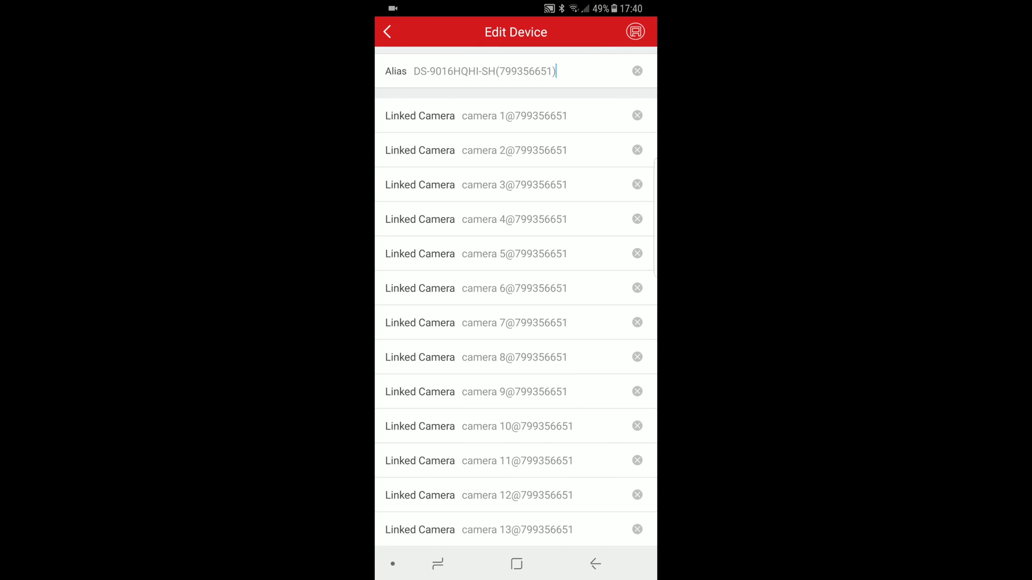
click(578, 68)
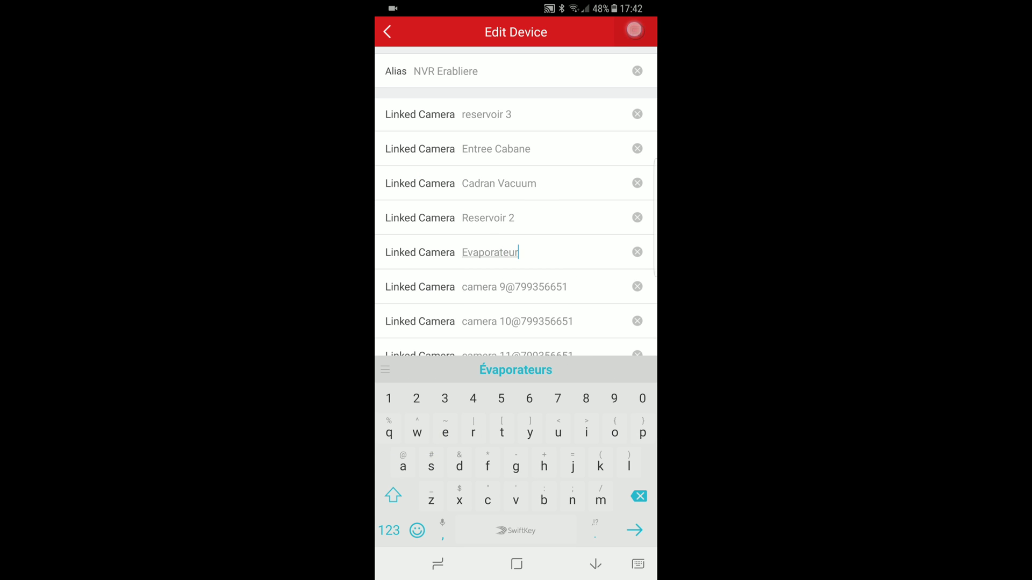
Save the NVR Erabliere alias and the new linked camera names.
click(634, 30)
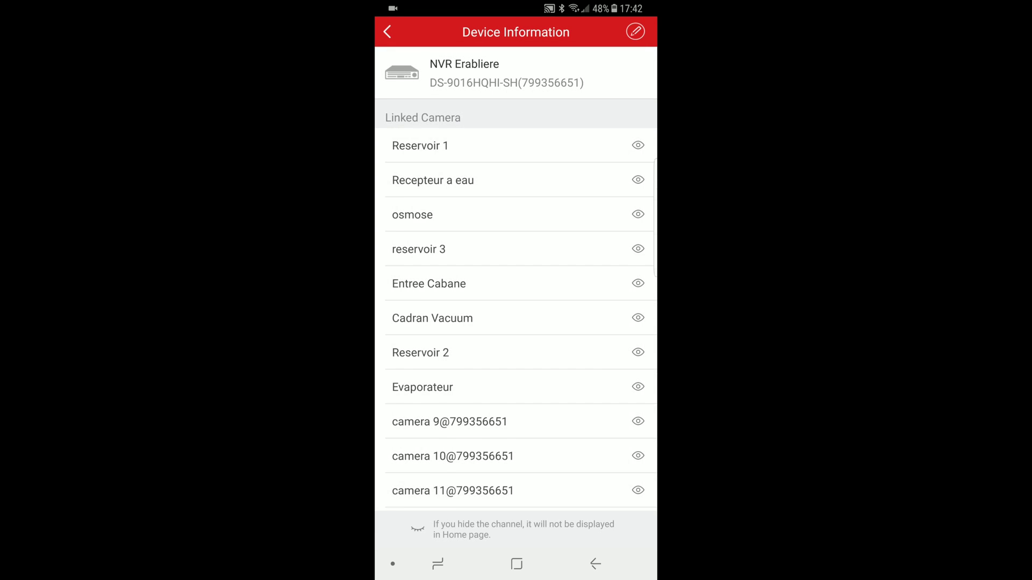
scroll(403, 314, down, 3)
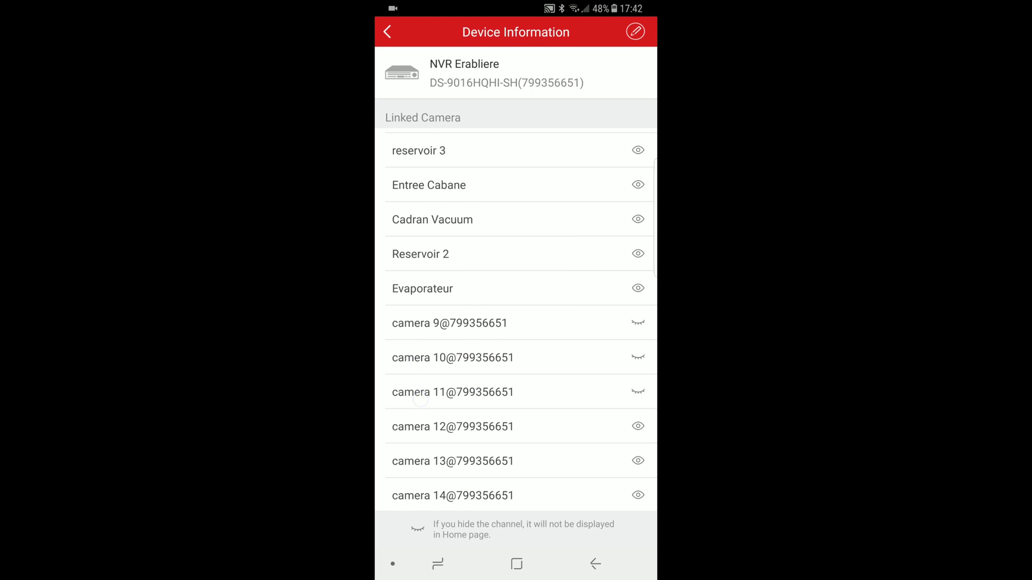
drag(419, 400, 411, 296)
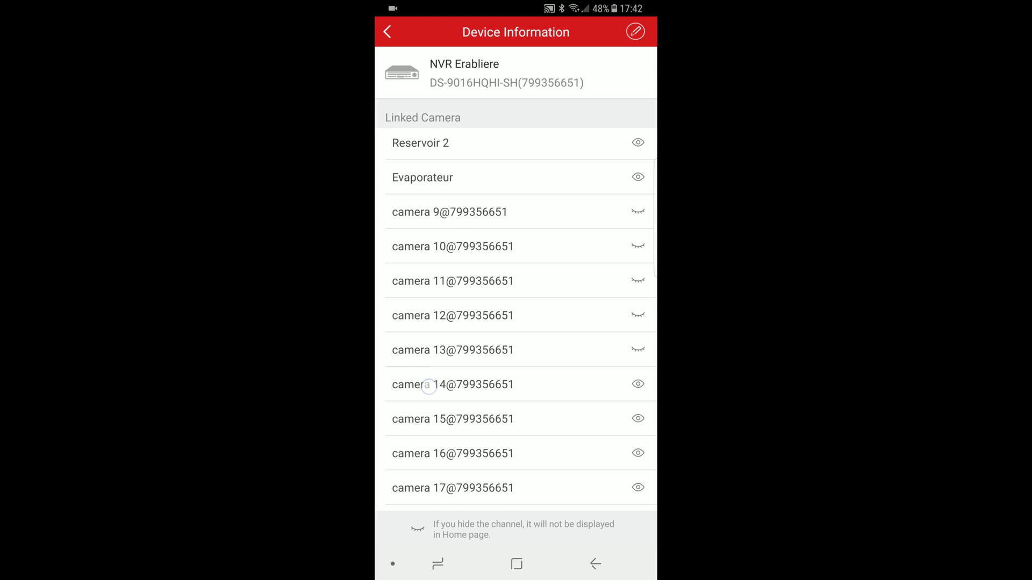
drag(407, 391, 403, 275)
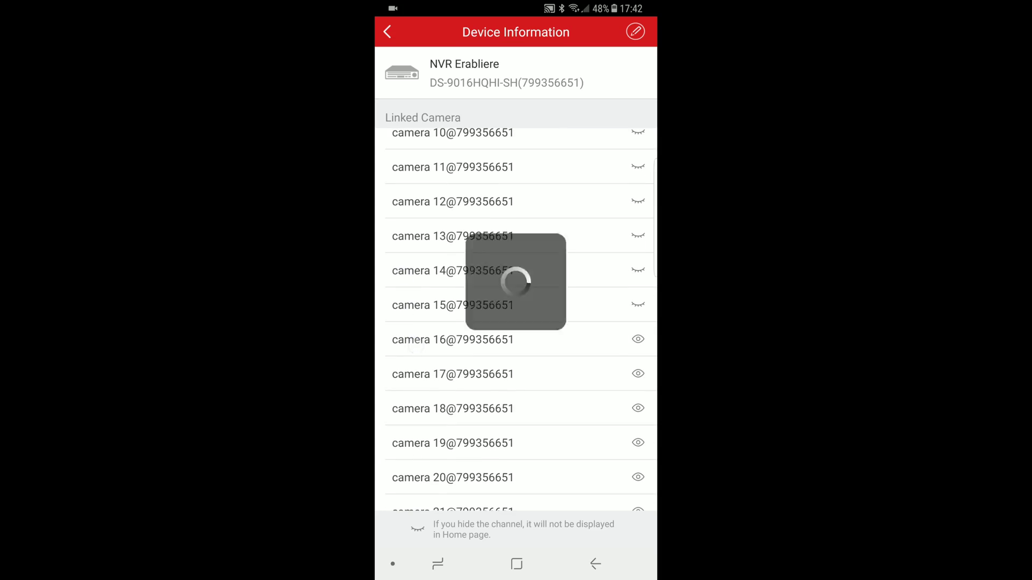